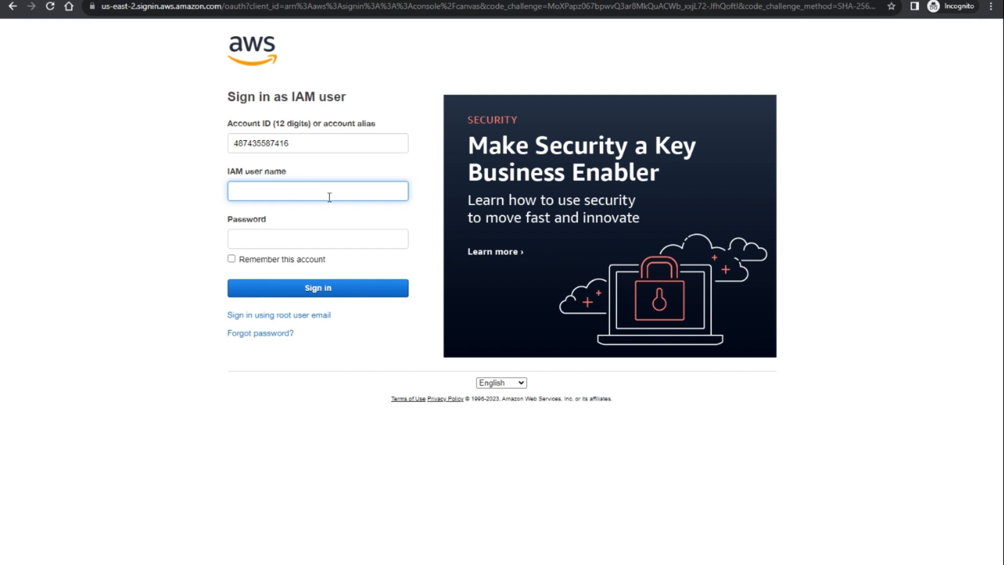
# - Enter the IAM user name and account password, then submit the sign-in form
pyautogui.click(314, 240)
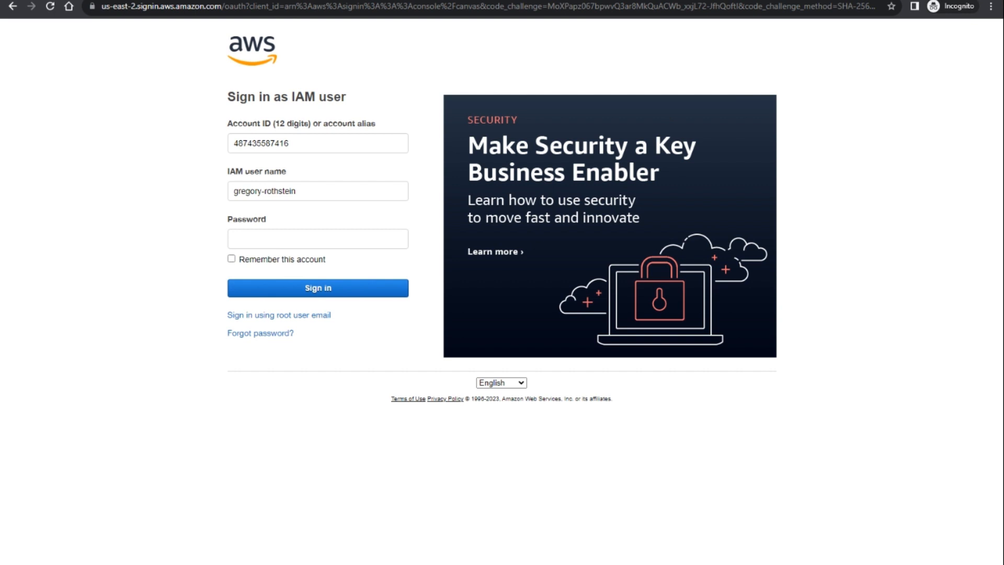
pyautogui.click(310, 239)
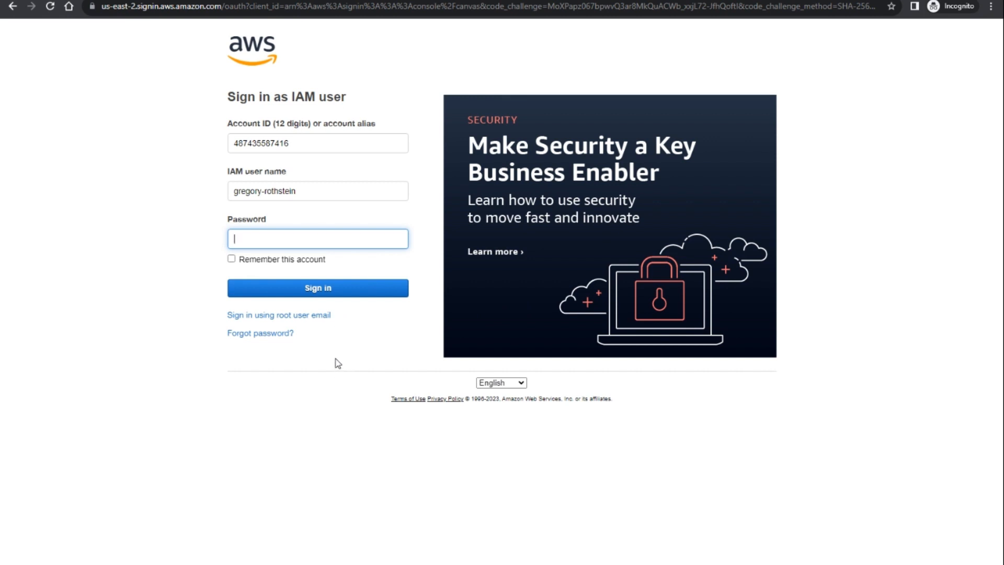
pyautogui.write('••••••••')
pyautogui.click(314, 291)
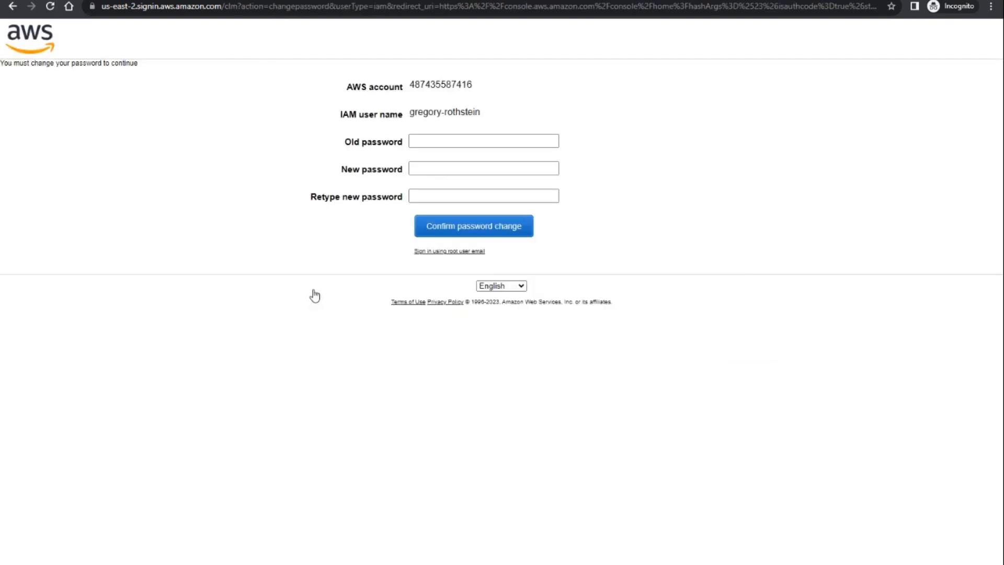
# - Paste the old password, enter a short new password and submit the password change
pyautogui.click(439, 141)
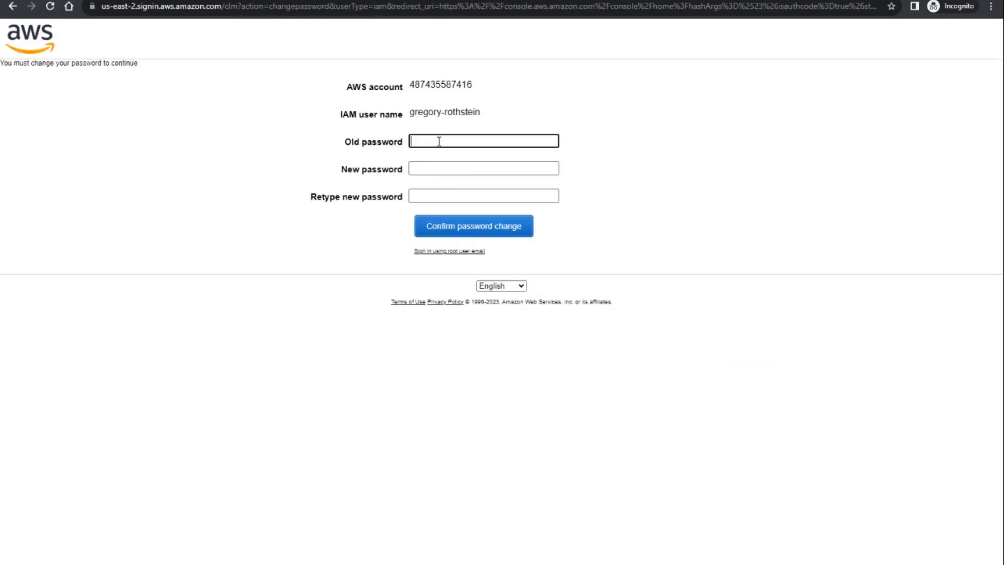
pyautogui.hotkey('ctrl', 'v')
pyautogui.click(453, 167)
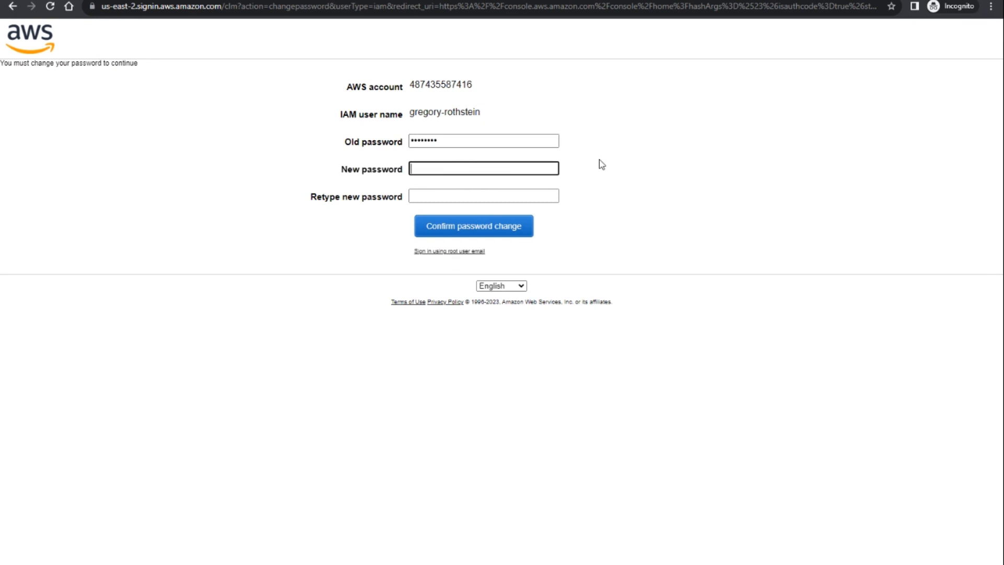
pyautogui.write('••••••')
pyautogui.click(529, 199)
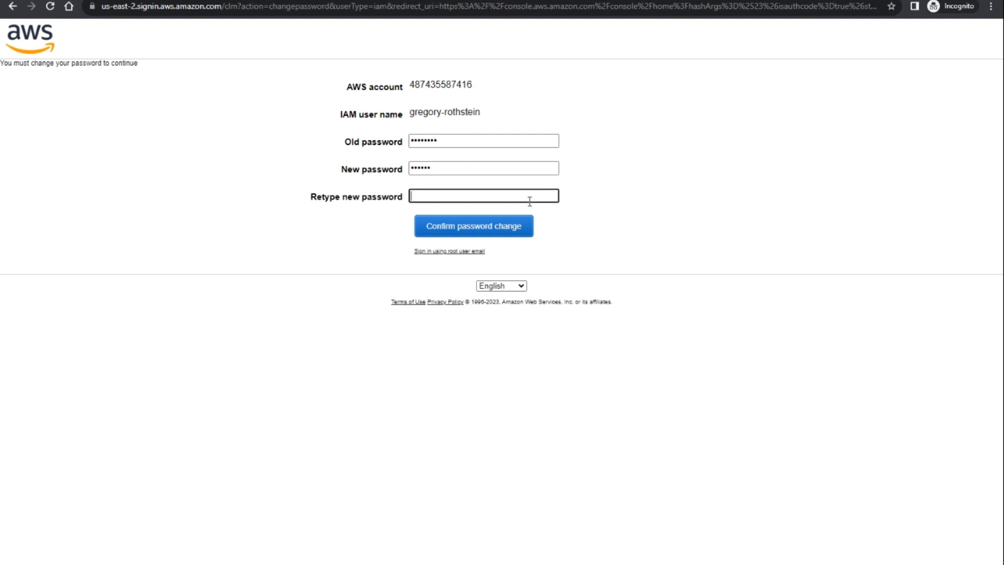
pyautogui.write('••••••')
pyautogui.click(502, 234)
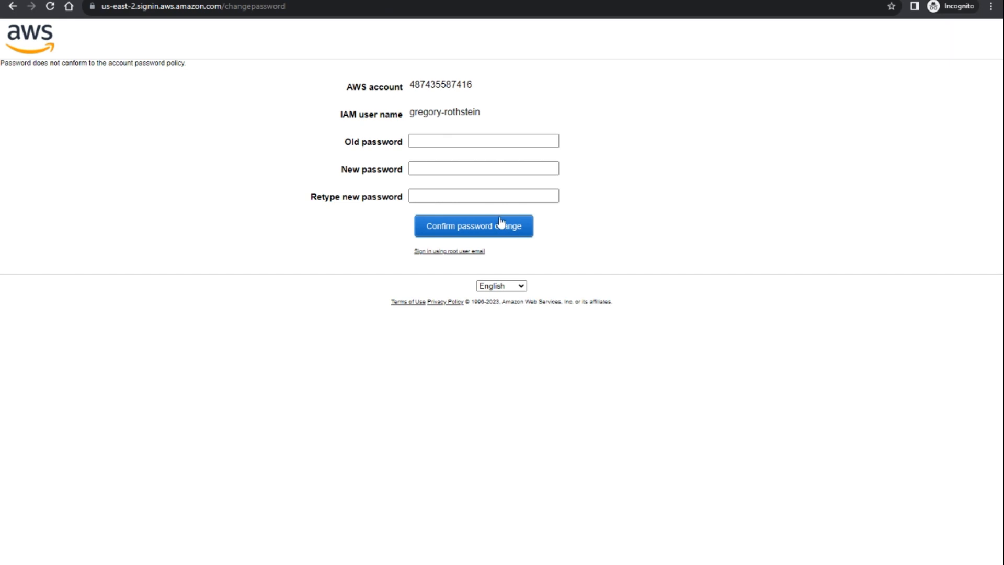
# - Re-paste the old password, enter a longer new password twice and confirm the change
pyautogui.click(463, 141)
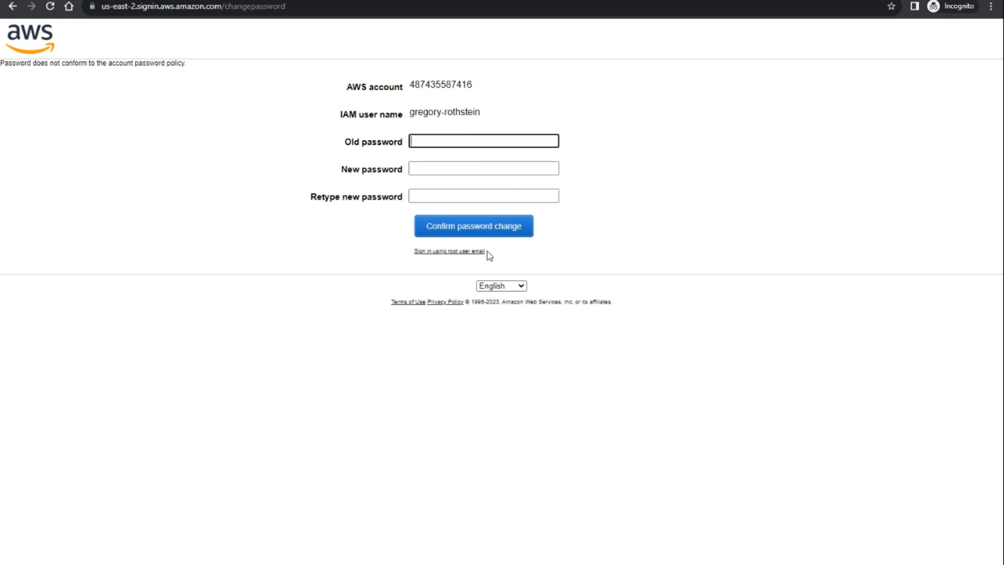
pyautogui.hotkey('ctrl', 'v')
pyautogui.click(463, 161)
pyautogui.click(465, 166)
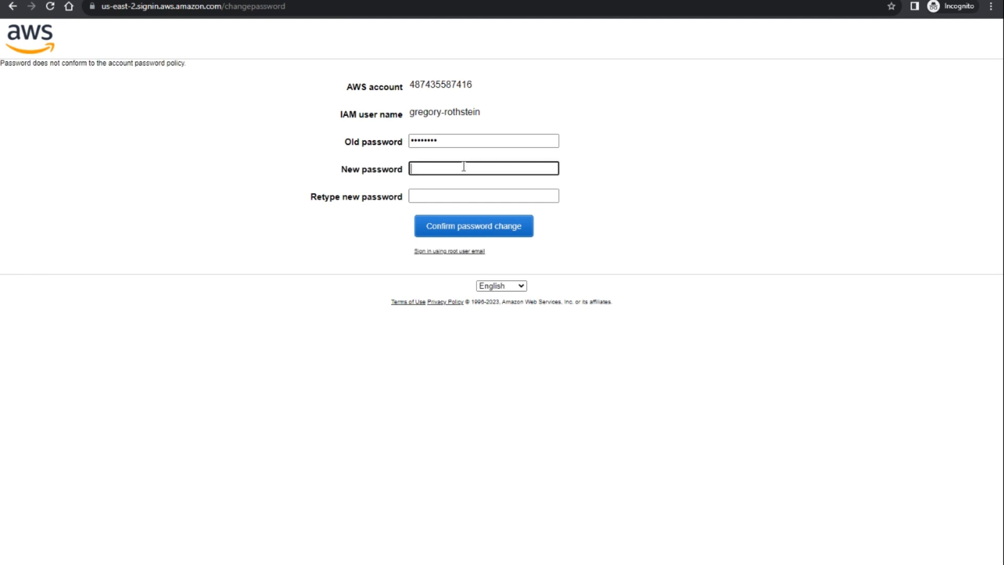
pyautogui.write('•••••••••••••••')
pyautogui.click(459, 193)
pyautogui.write('••••••')
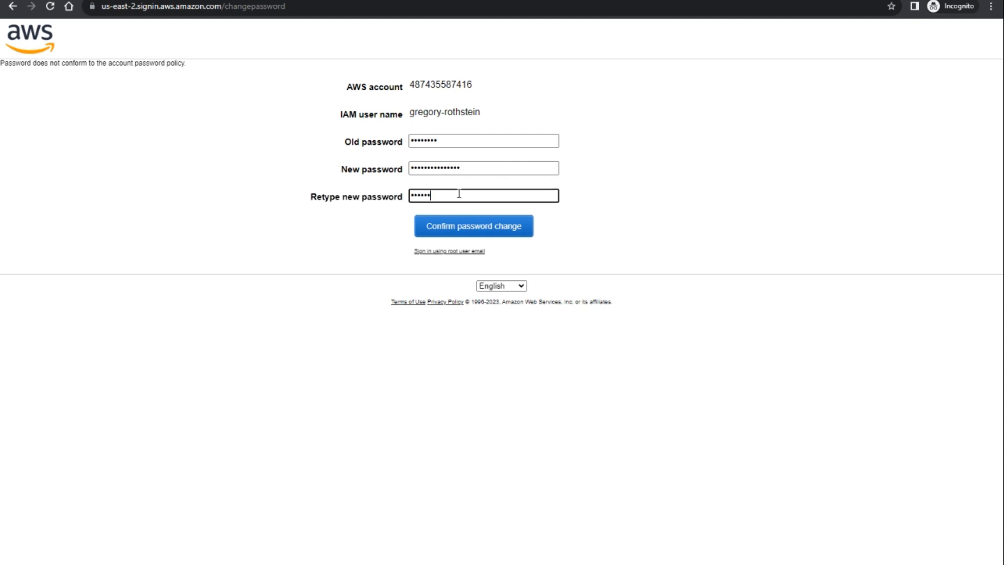
pyautogui.write('•••••••••')
pyautogui.click(472, 220)
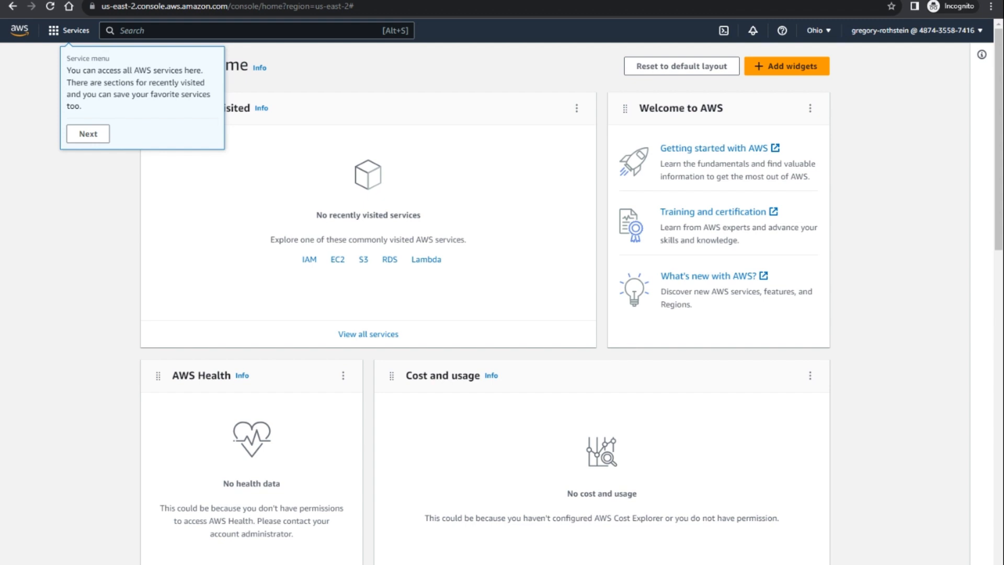
# - Step through the console welcome tour to its end and close it
pyautogui.click(87, 133)
pyautogui.click(147, 121)
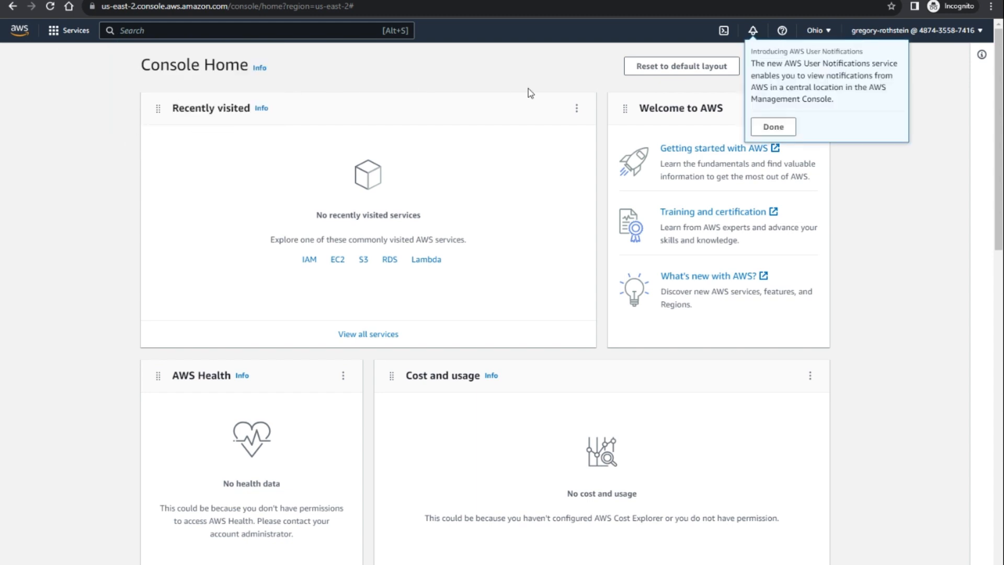
pyautogui.click(776, 127)
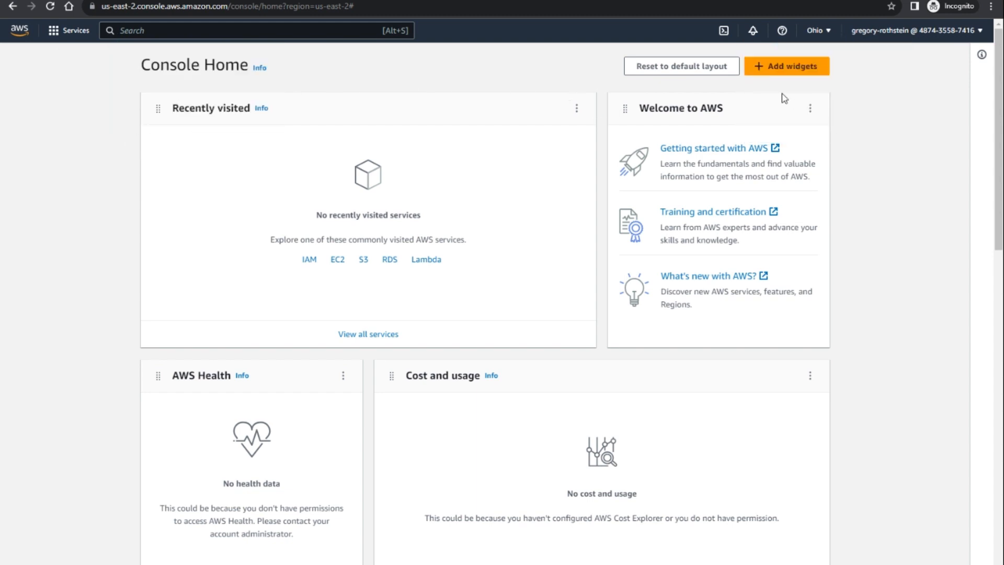
# - Search for 'dyn' and open the DynamoDB service
pyautogui.click(236, 34)
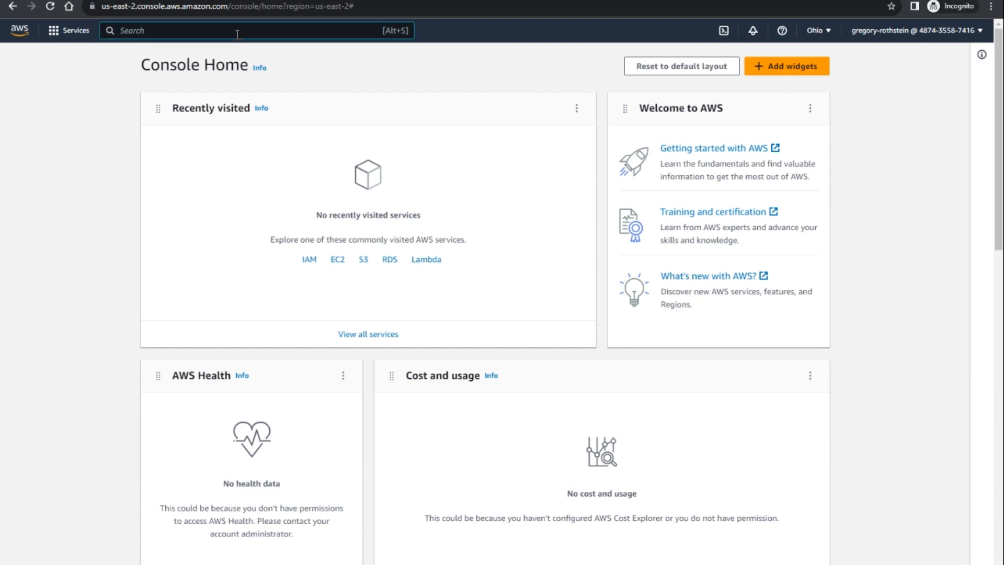
pyautogui.write('dyn')
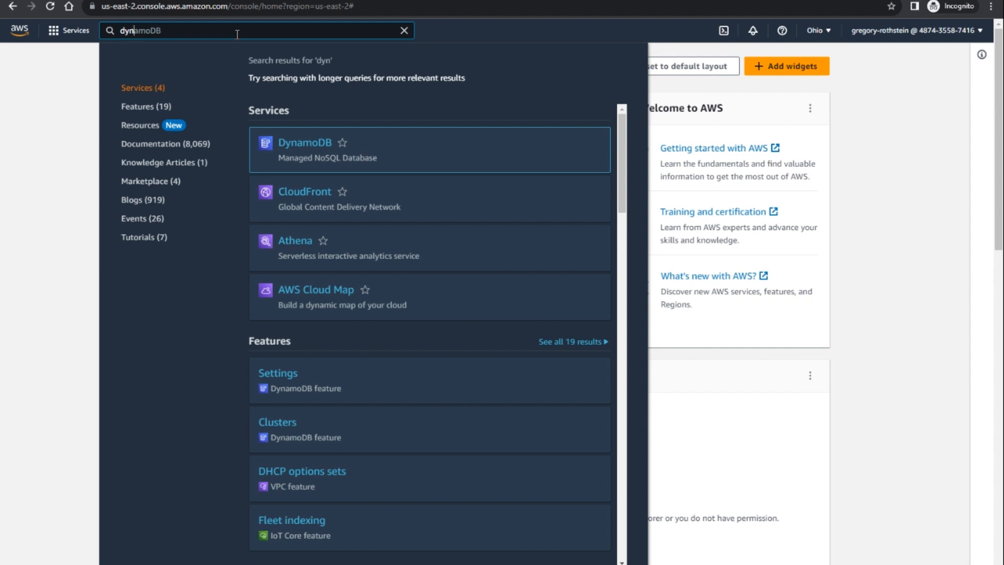
pyautogui.click(285, 142)
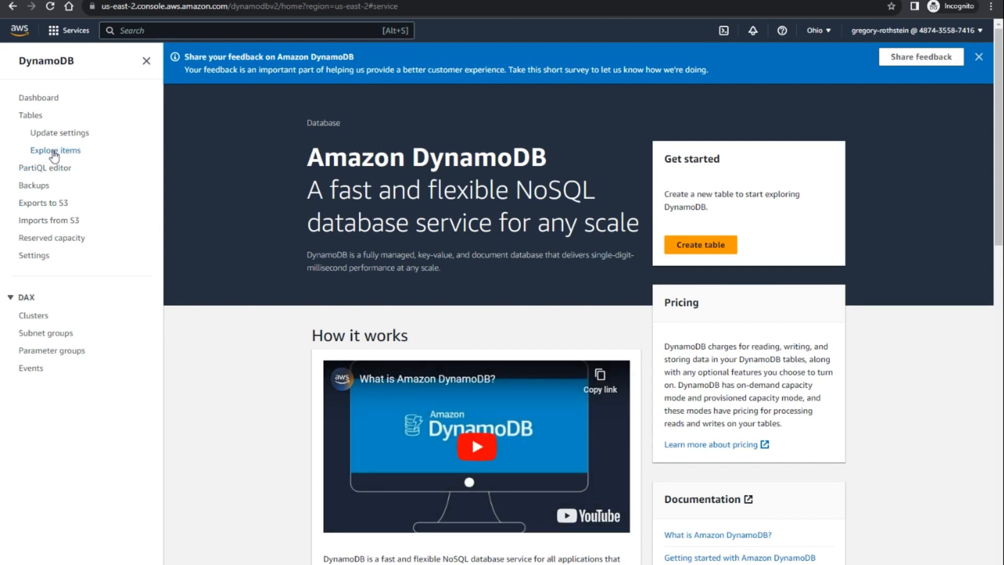
# - Open the DynamoDB Tables list, then the Explore items view
pyautogui.click(32, 118)
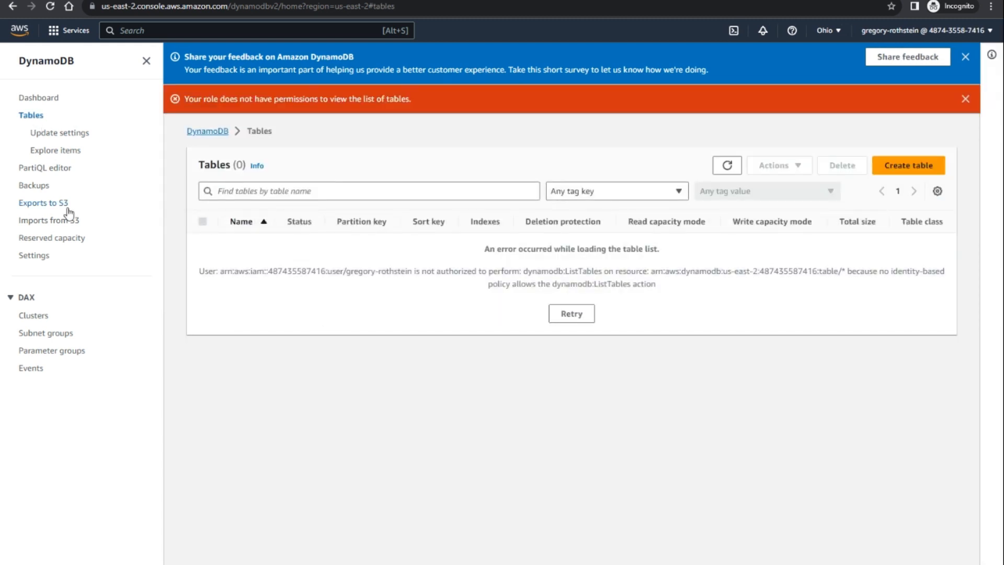
pyautogui.click(53, 152)
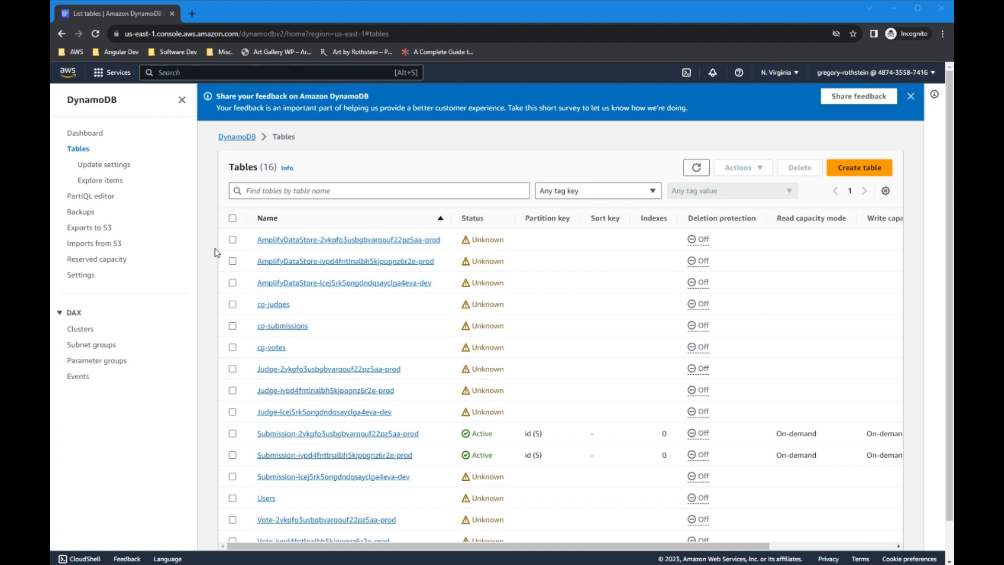
pyautogui.click(796, 73)
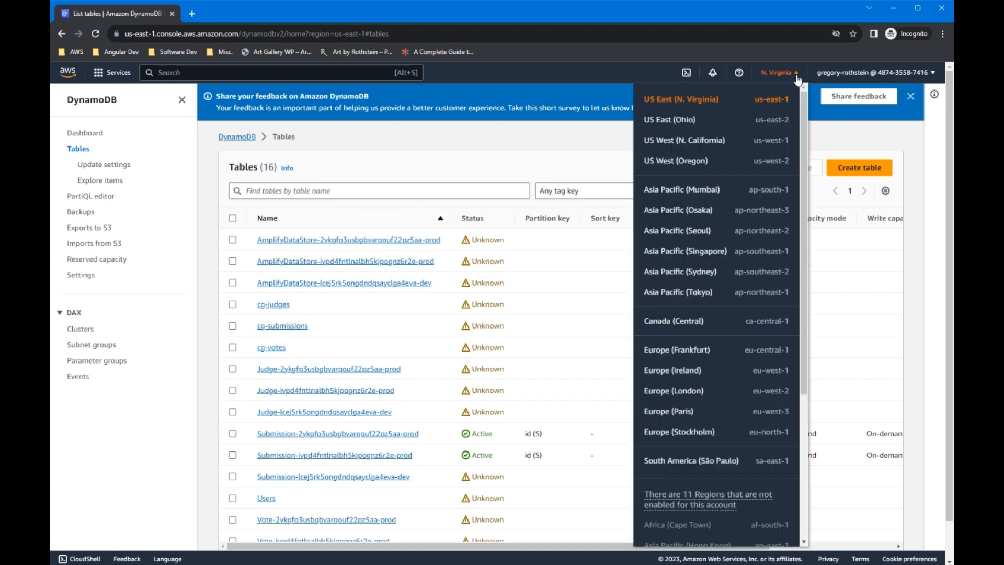
pyautogui.click(685, 126)
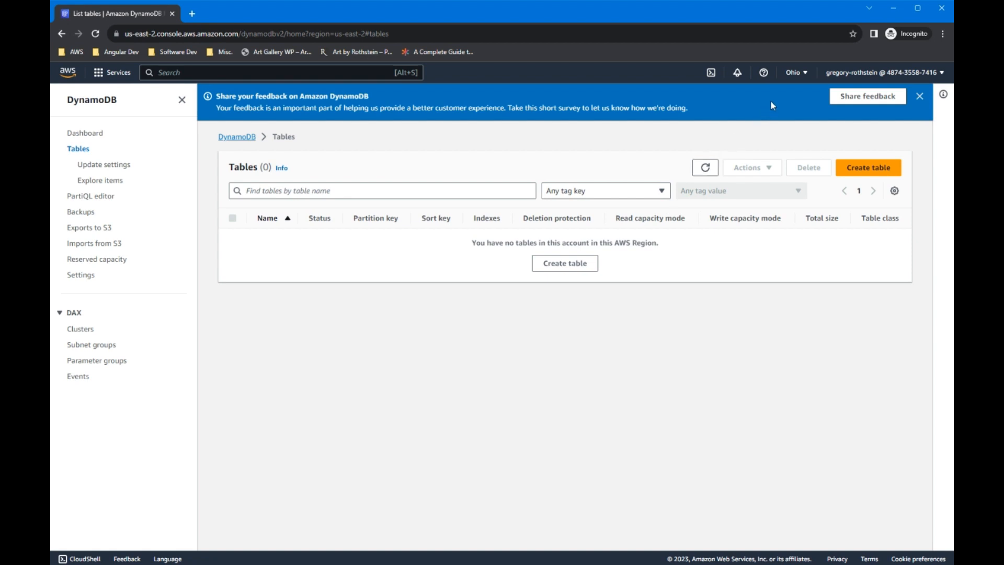
pyautogui.click(802, 76)
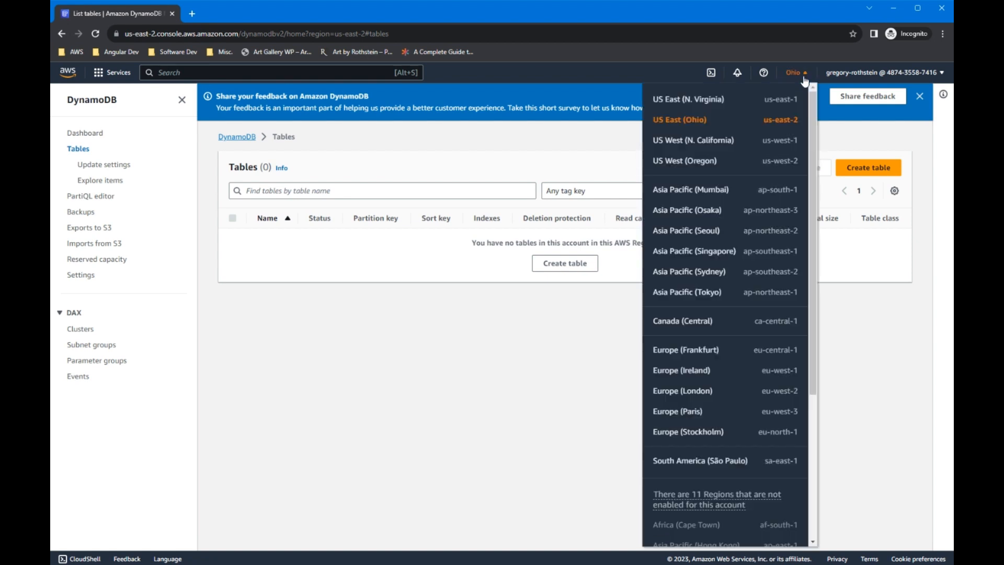
pyautogui.click(691, 103)
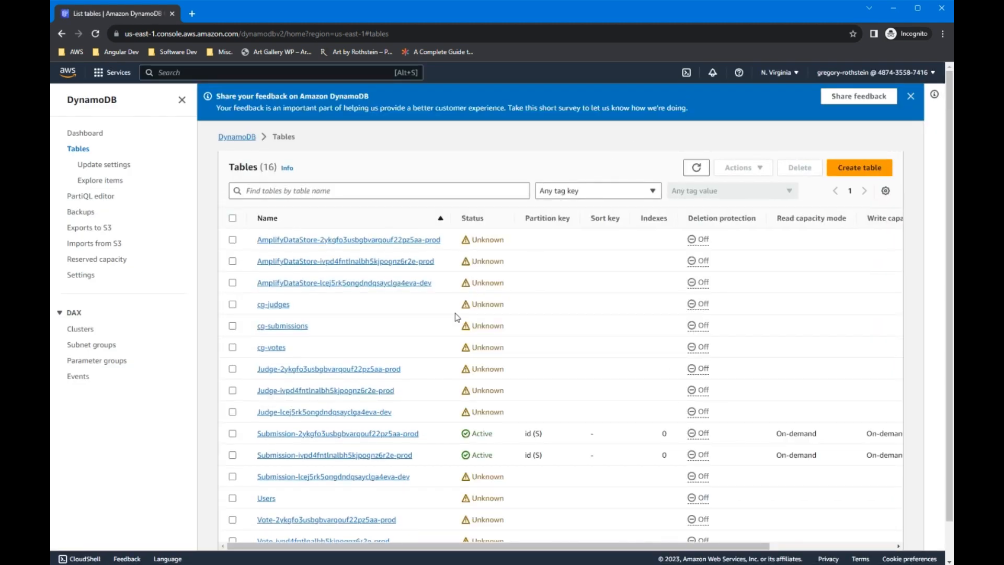
# - Open the Submission-ivpd4fntlnalbh5kjpognz6r2e-prod table's overview from the Tables list
pyautogui.scroll(-1, 322, 368)
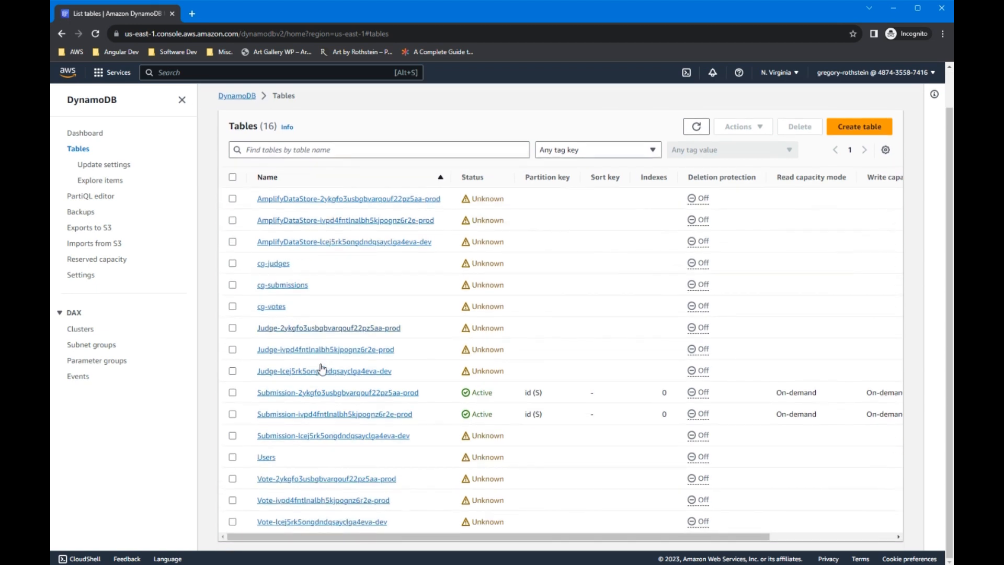
pyautogui.click(344, 415)
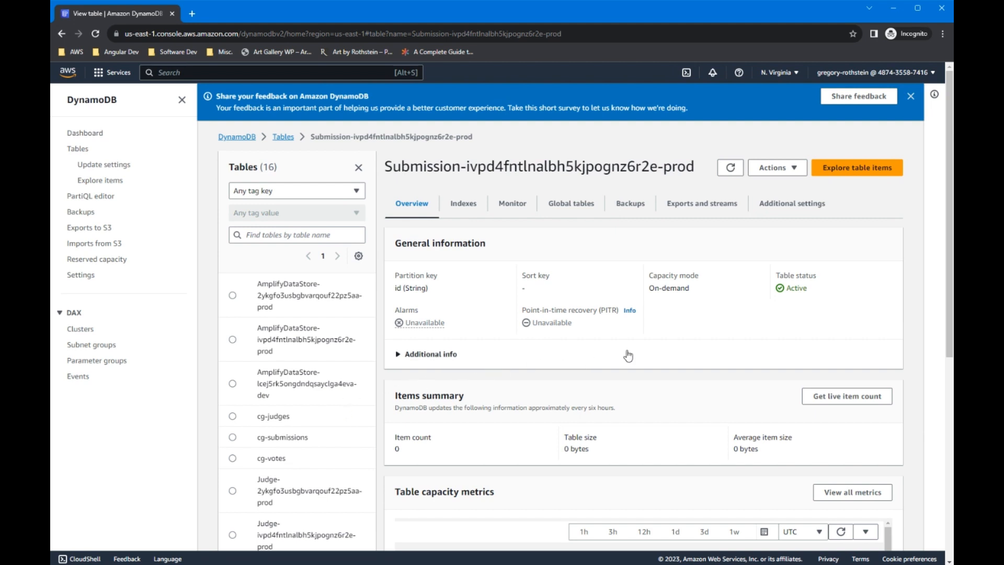
# - Scan the table with Explore table items and scroll through the results
pyautogui.click(866, 178)
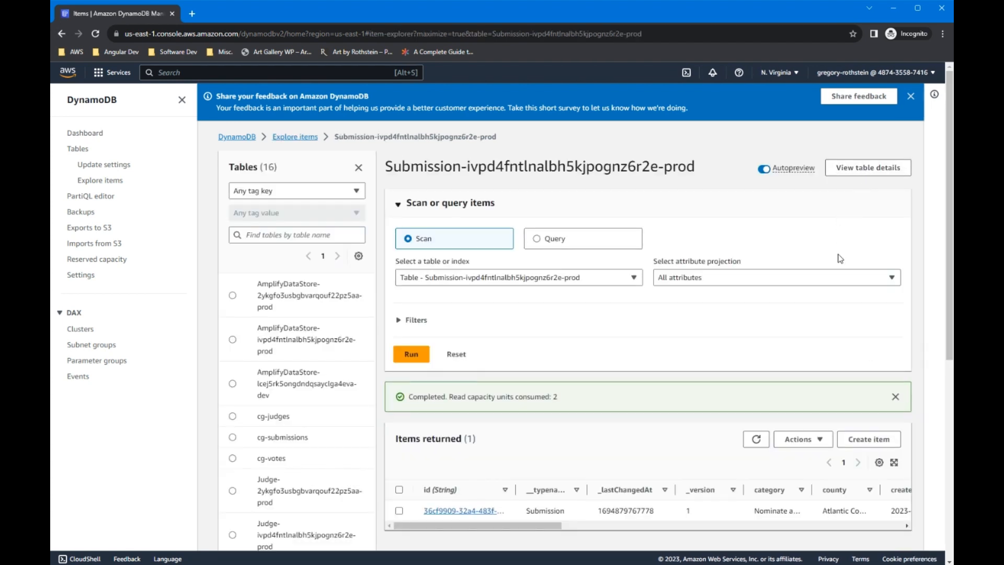
pyautogui.scroll(-1, 839, 258)
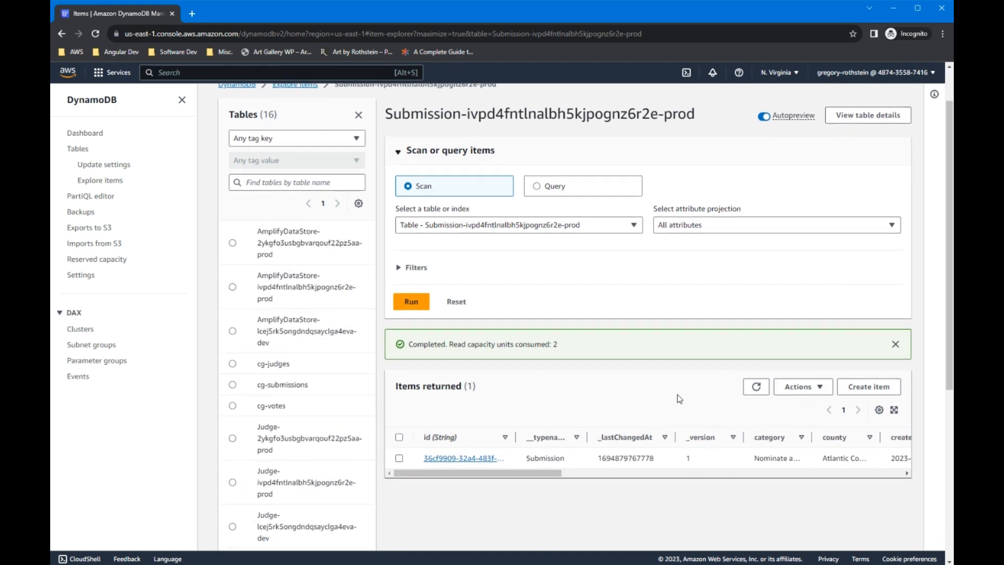
pyautogui.scroll(-2, 573, 399)
pyautogui.scroll(-1, 574, 403)
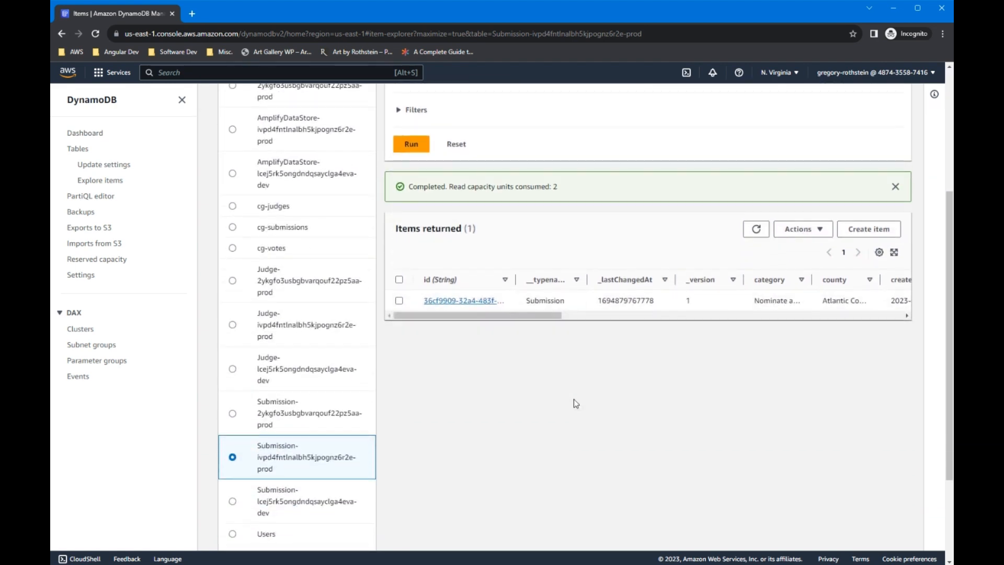
pyautogui.scroll(1, 573, 401)
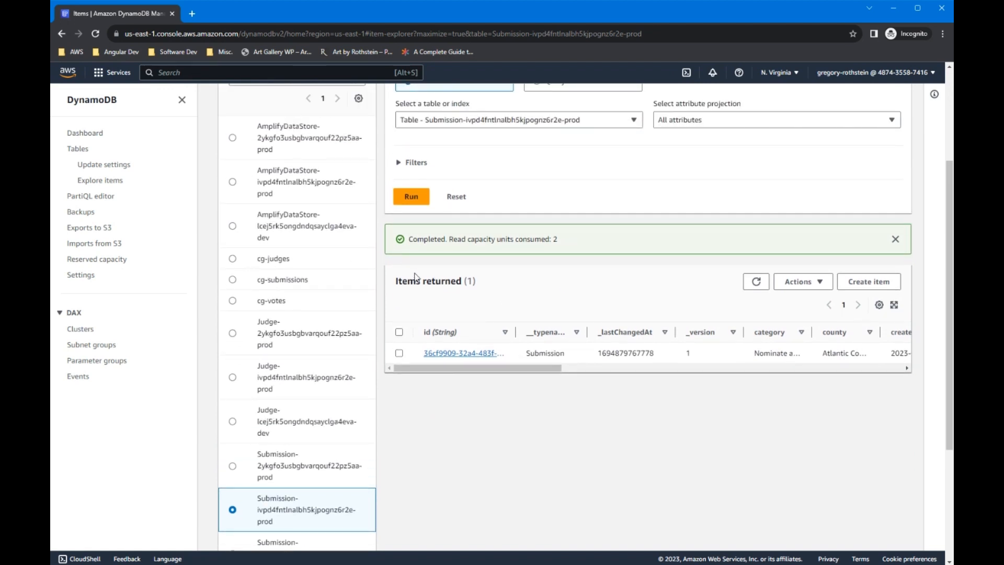
# - Highlight the Items returned (1) count and the table's full name to check them
pyautogui.moveTo(394, 287); pyautogui.dragTo(491, 286)
pyautogui.click(491, 286)
pyautogui.scroll(3, 533, 296)
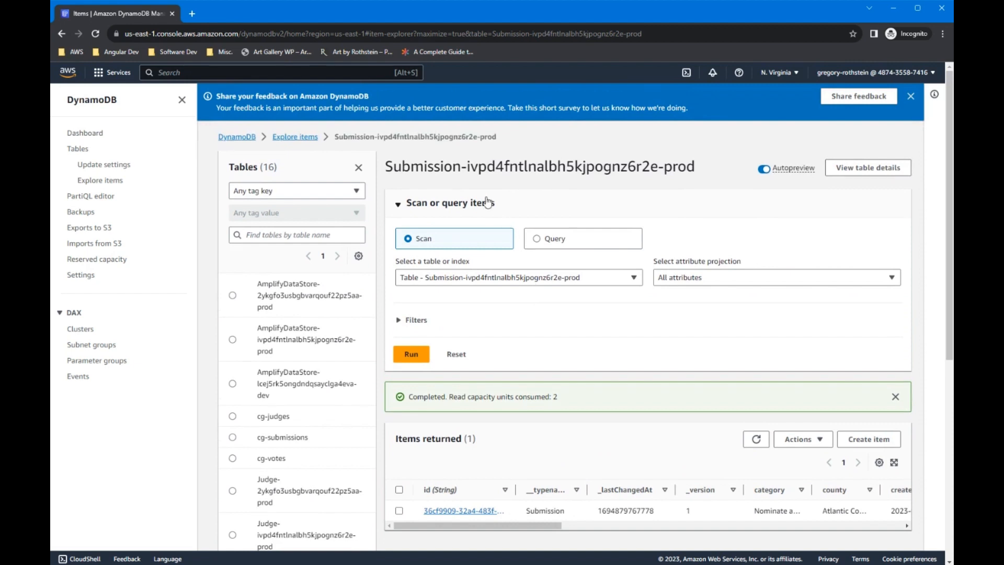
pyautogui.moveTo(383, 166); pyautogui.dragTo(695, 164)
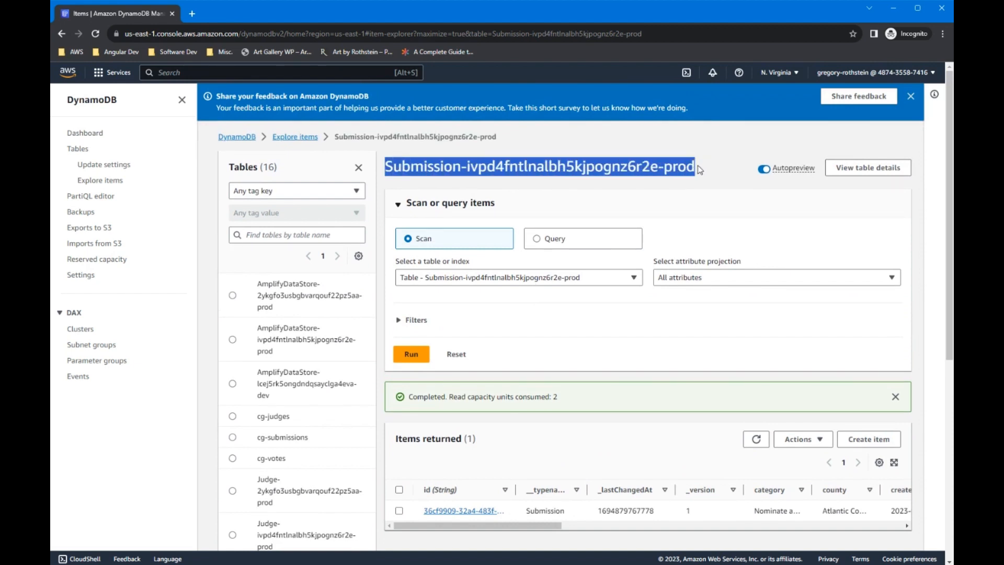
pyautogui.click(700, 169)
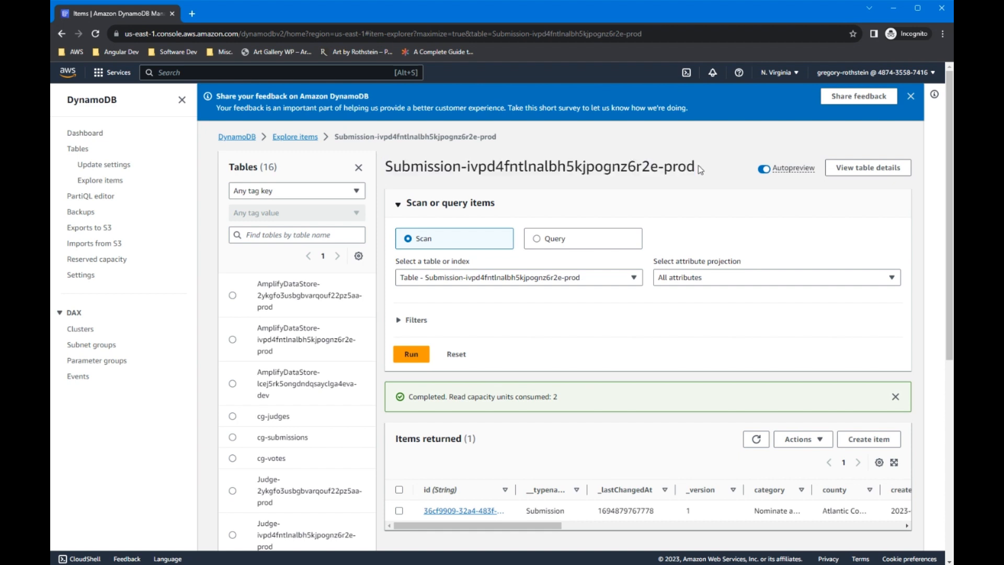